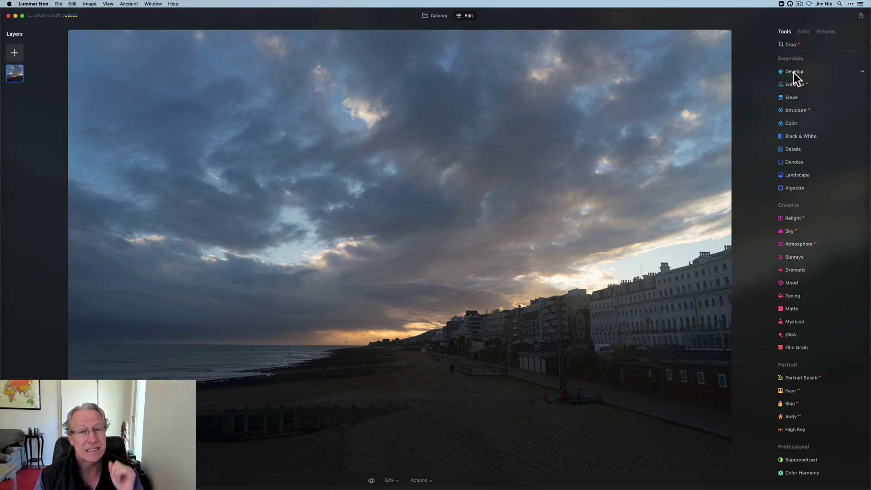
Open the Develop adjustments and raise Exposure to 1.35
{"action": "left_click", "coordinate": [793, 73]}
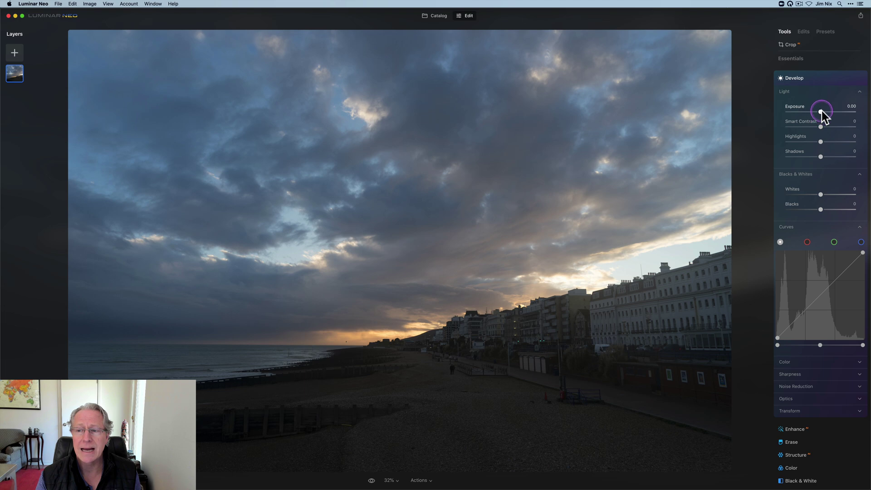
{"action": "left_click_drag", "start_coordinate": [821, 110], "coordinate": [831, 110]}
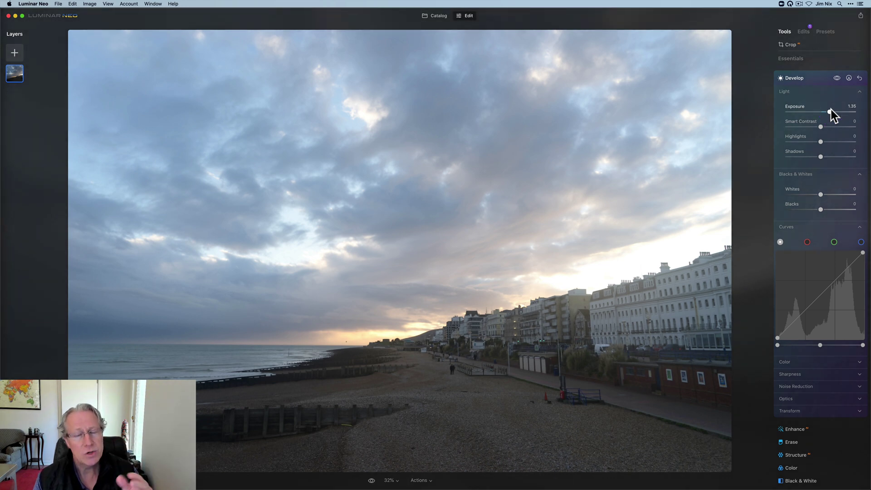
{"action": "left_click", "coordinate": [830, 110]}
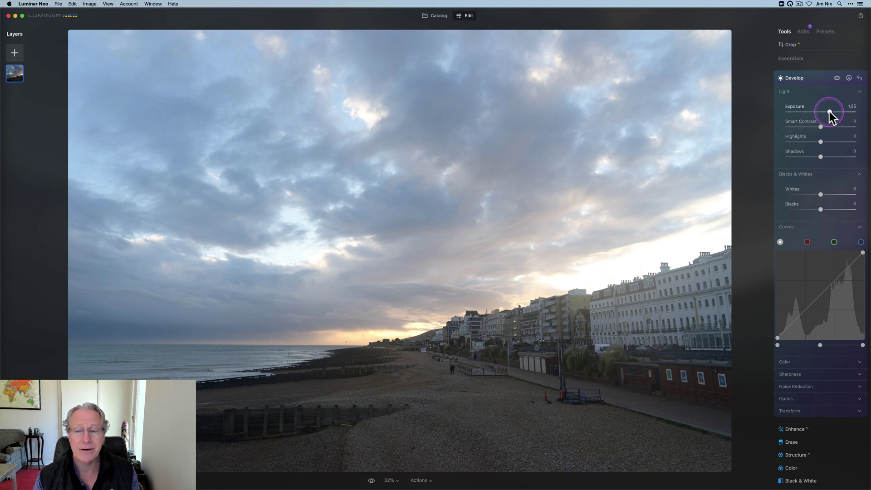
{"action": "left_click", "coordinate": [809, 142]}
{"action": "left_click", "coordinate": [789, 150]}
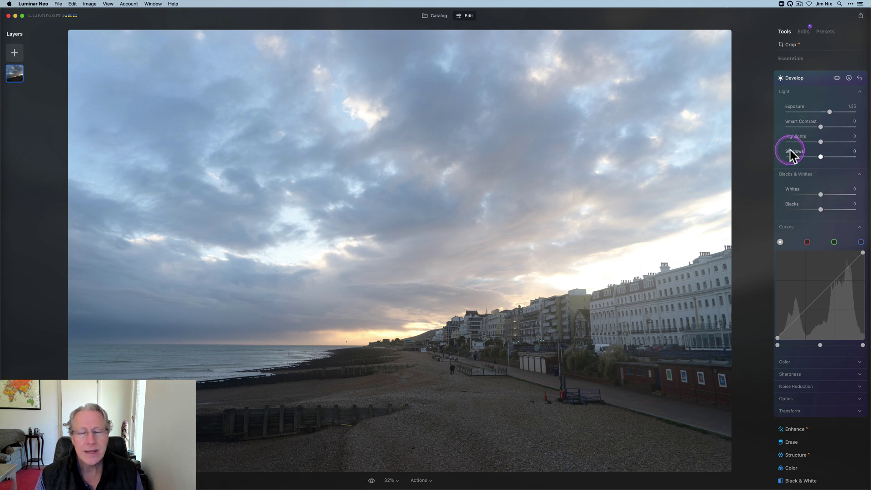
Pull Highlights to -96, add Smart Contrast 43 and Shadows 17, and compare with the original
{"action": "left_click_drag", "start_coordinate": [820, 140], "coordinate": [834, 126]}
{"action": "left_click", "coordinate": [837, 121]}
{"action": "left_click", "coordinate": [822, 152]}
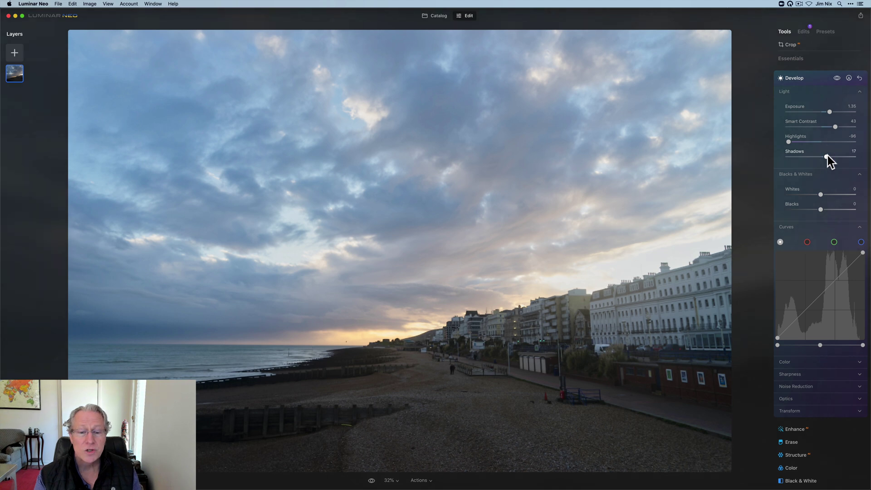
{"action": "left_click", "coordinate": [837, 78]}
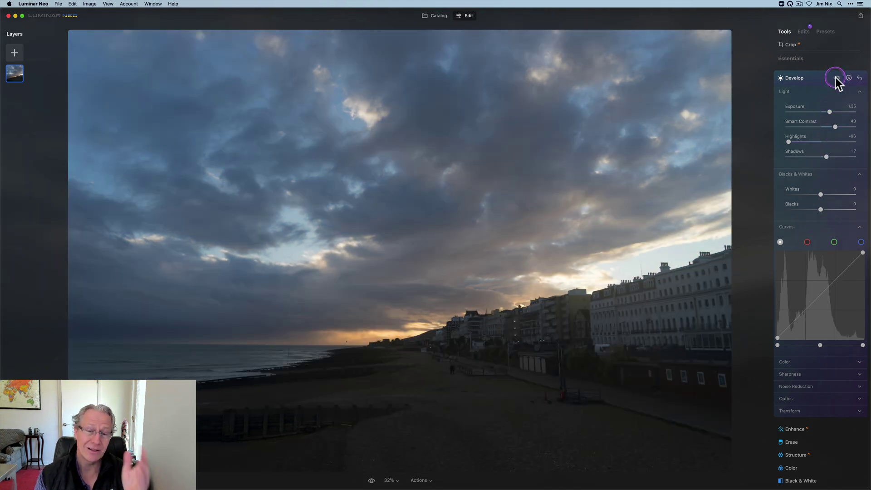
{"action": "left_click", "coordinate": [836, 78]}
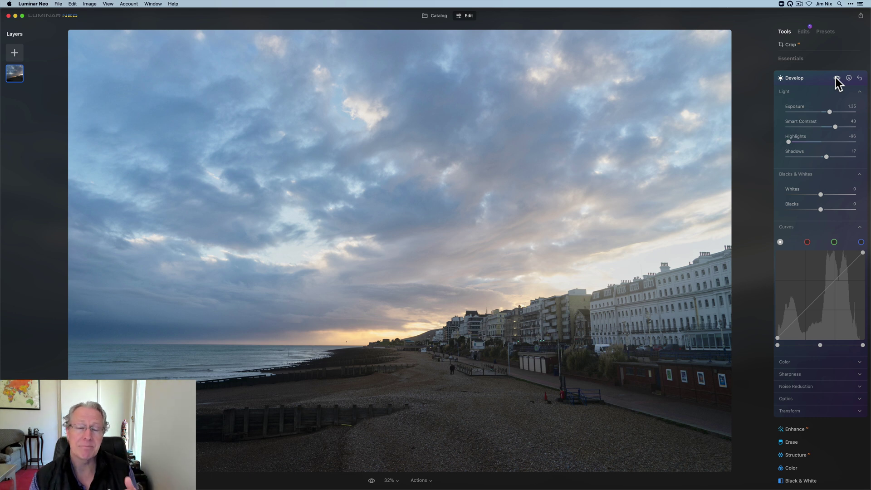
{"action": "left_click", "coordinate": [838, 94]}
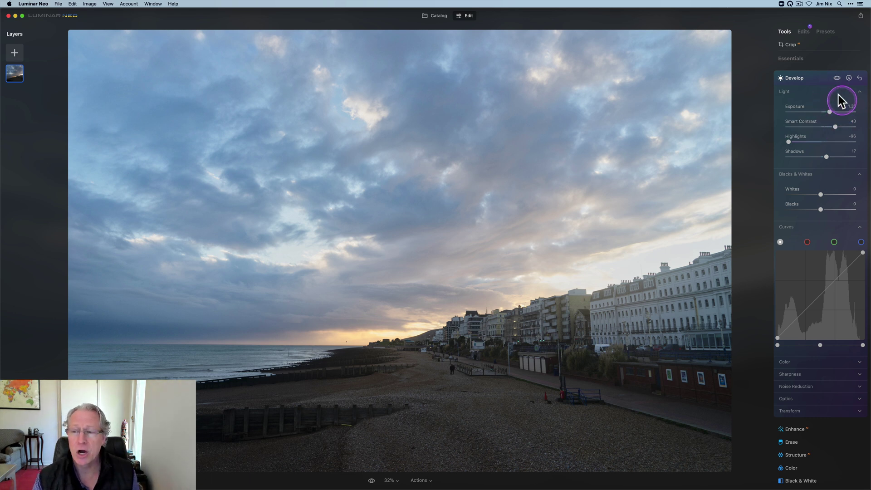
Reset the Develop Light sliders, then set Whites to 22 and Blacks to 72
{"action": "left_click", "coordinate": [859, 80]}
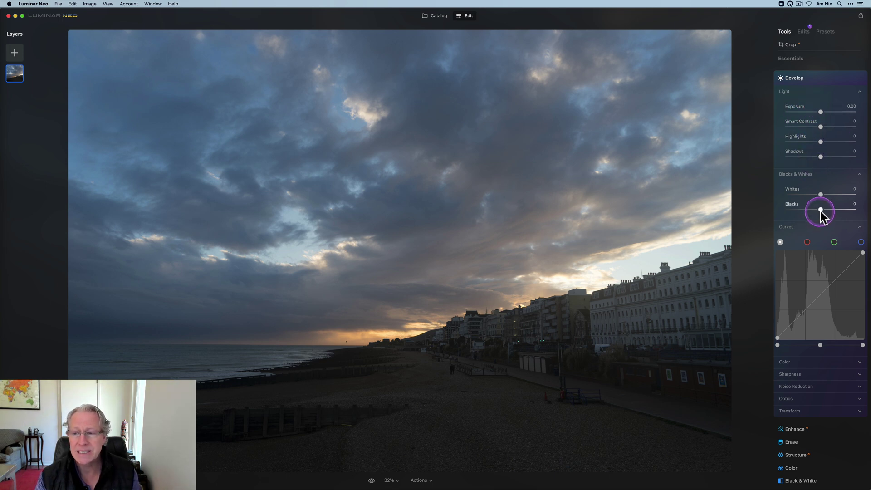
{"action": "left_click_drag", "start_coordinate": [823, 194], "coordinate": [829, 192]}
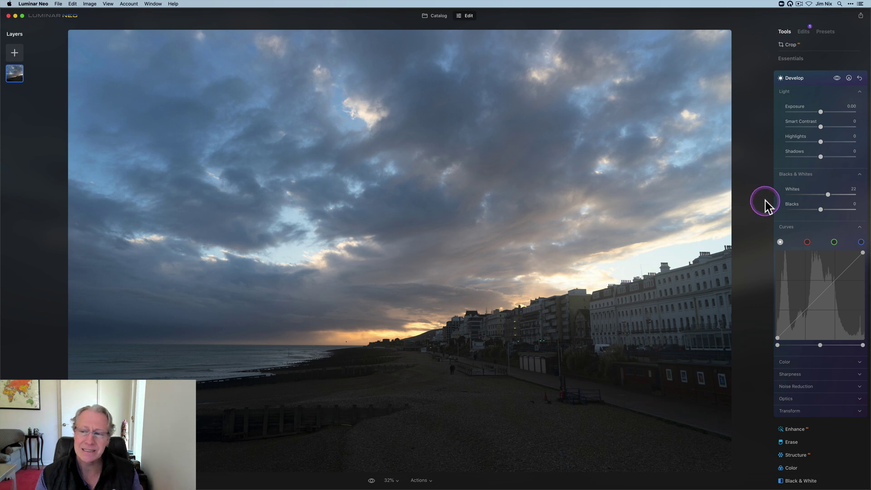
{"action": "left_click_drag", "start_coordinate": [827, 194], "coordinate": [846, 209]}
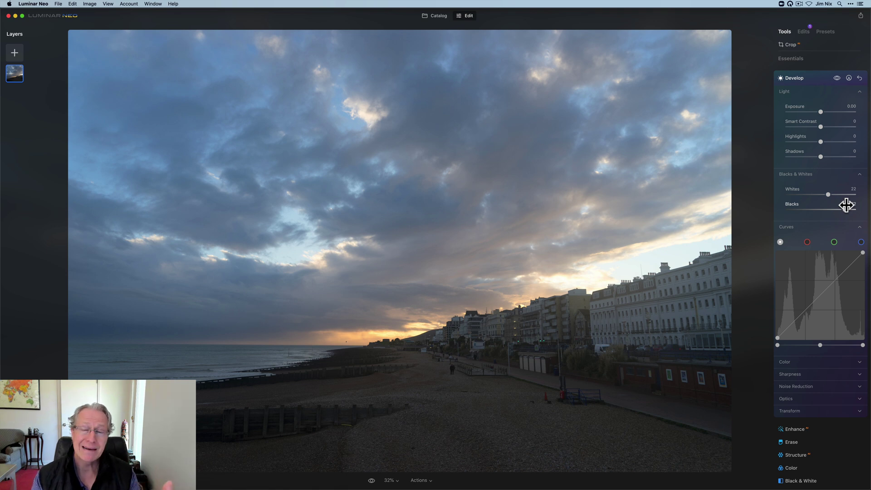
{"action": "left_click", "coordinate": [816, 206]}
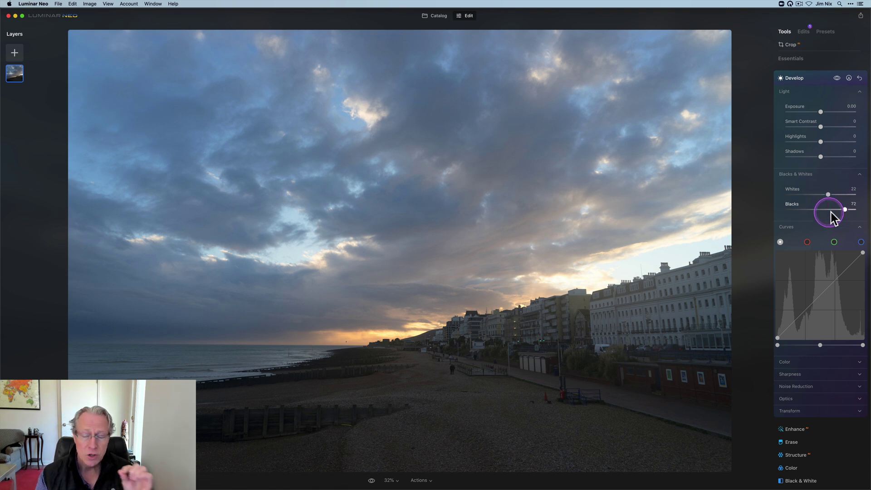
Try Smart Contrast 34, Shadows 44, Highlights -35 and Exposure 0.31, compare, then reset Develop
{"action": "left_click_drag", "start_coordinate": [820, 127], "coordinate": [833, 125]}
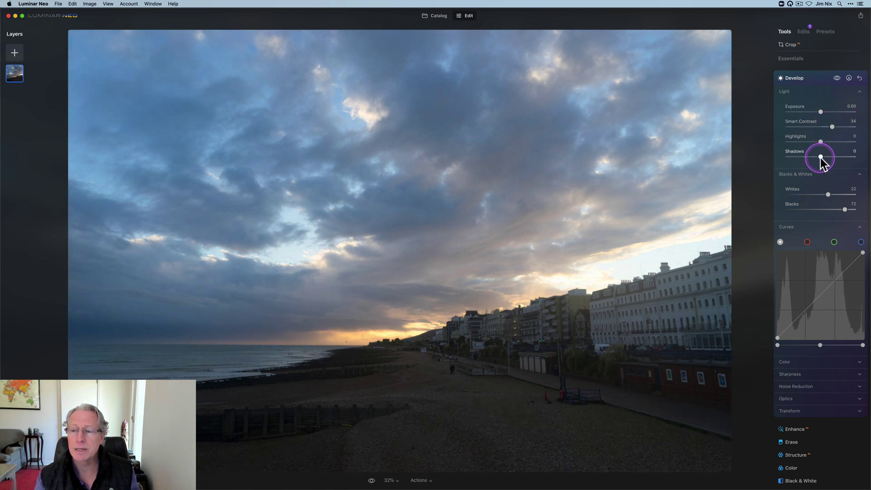
{"action": "left_click_drag", "start_coordinate": [829, 156], "coordinate": [835, 156]}
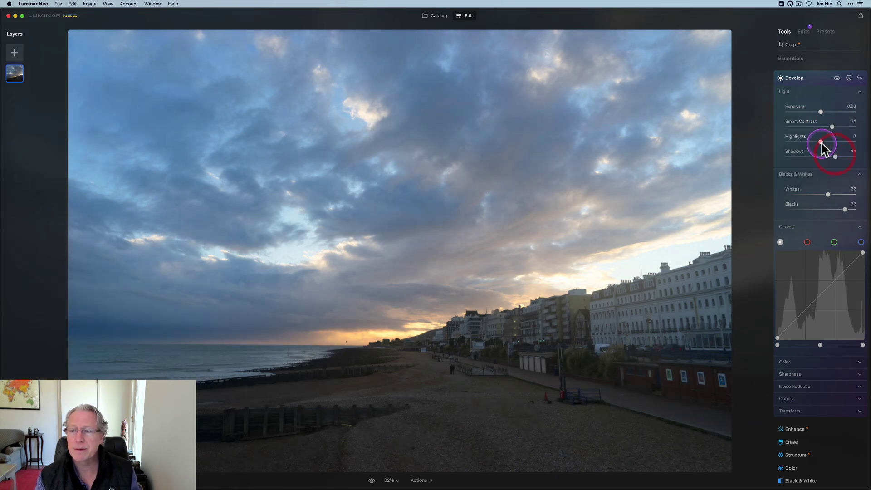
{"action": "left_click", "coordinate": [820, 143]}
{"action": "left_click_drag", "start_coordinate": [821, 143], "coordinate": [810, 143]}
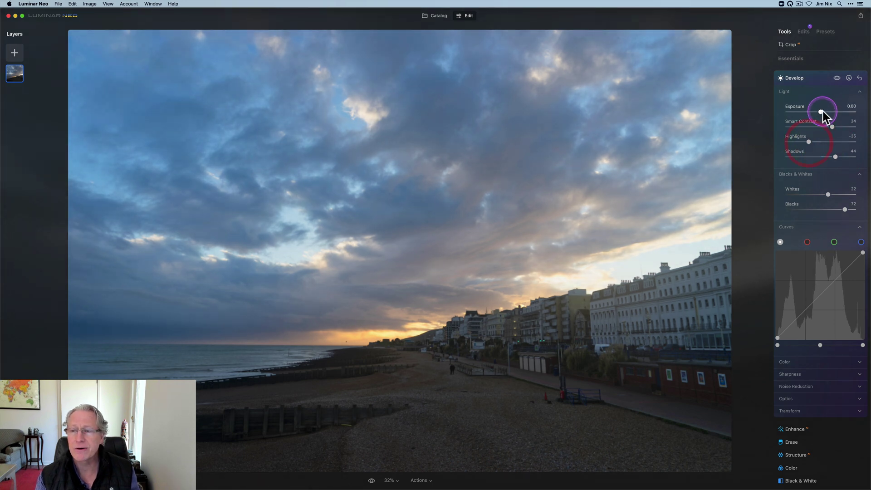
{"action": "left_click_drag", "start_coordinate": [822, 111], "coordinate": [824, 111]}
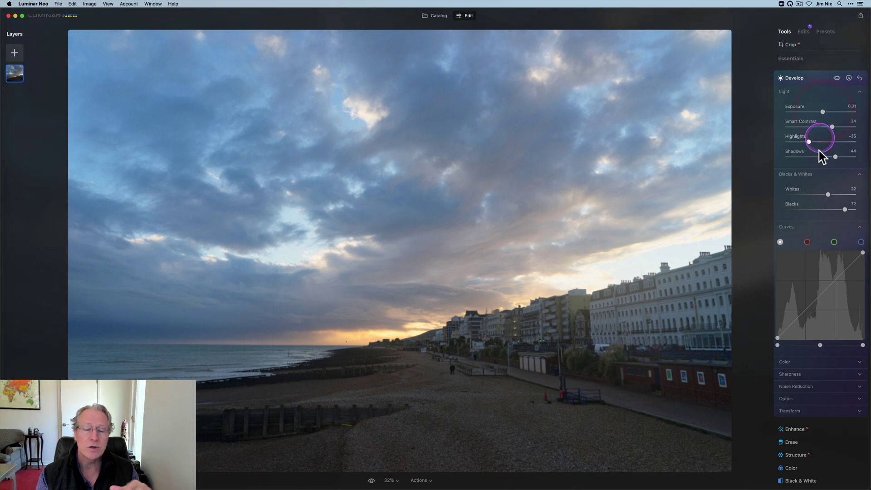
{"action": "left_click", "coordinate": [836, 78]}
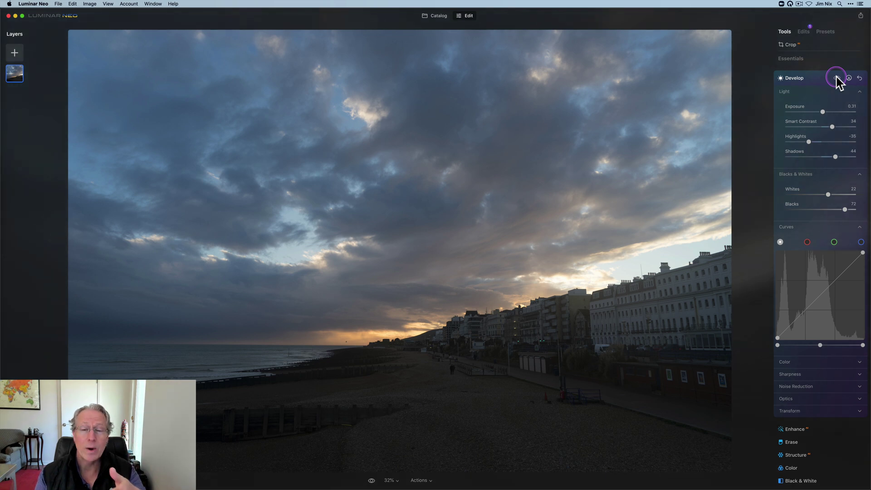
{"action": "left_click", "coordinate": [837, 78]}
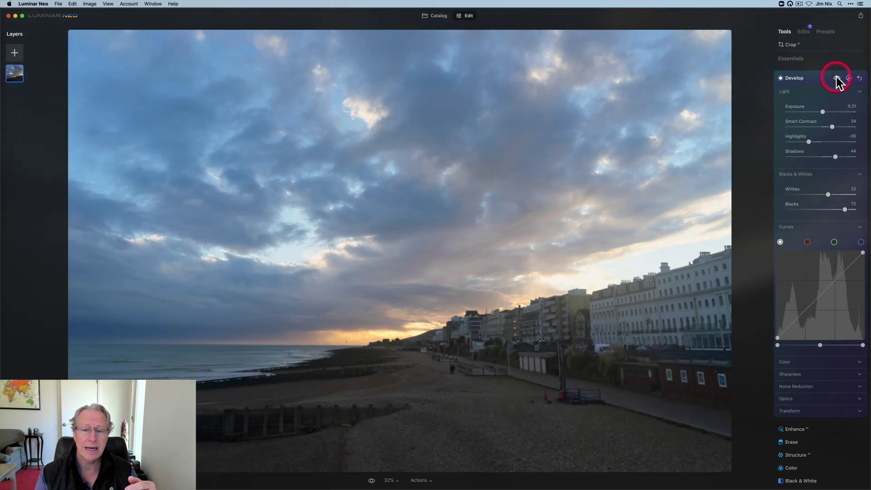
{"action": "left_click", "coordinate": [859, 78]}
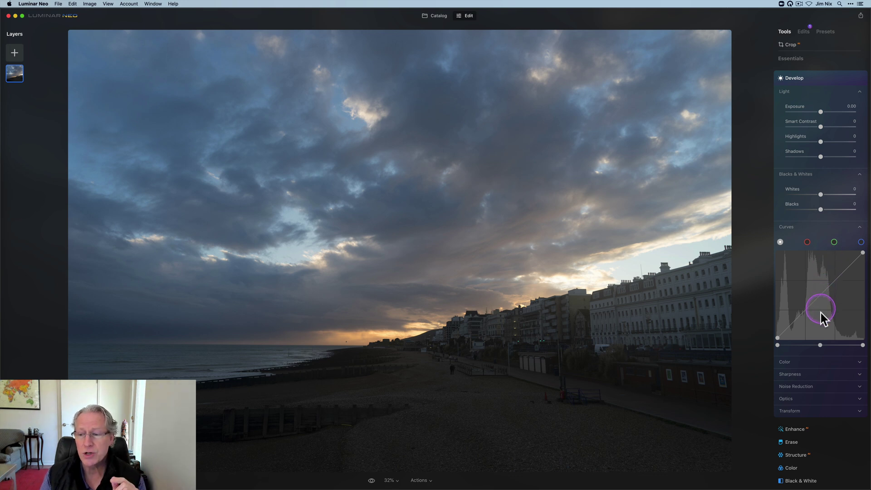
Bow the Develop tone curve upward to brighten the midtones
{"action": "left_click_drag", "start_coordinate": [820, 344], "coordinate": [812, 344]}
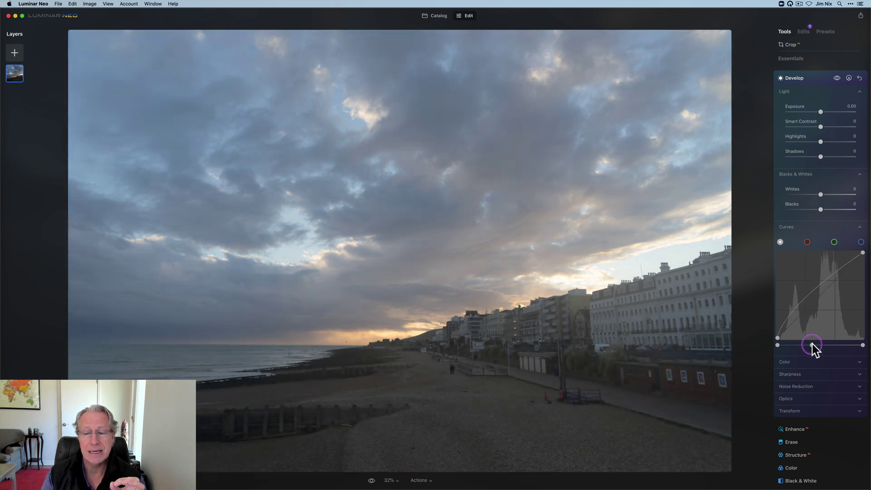
{"action": "left_click_drag", "start_coordinate": [812, 344], "coordinate": [811, 344]}
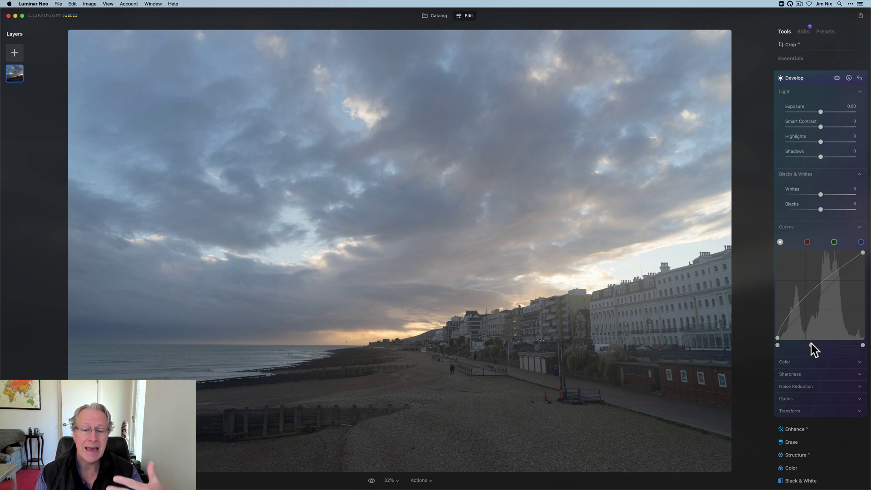
{"action": "left_click", "coordinate": [801, 328]}
{"action": "left_click_drag", "start_coordinate": [801, 328], "coordinate": [814, 344]}
{"action": "left_click", "coordinate": [794, 313]}
Add curve points lifting the upper tones and shadow end, then hide Develop to compare
{"action": "left_click", "coordinate": [809, 301]}
{"action": "left_click_drag", "start_coordinate": [810, 300], "coordinate": [812, 295]}
{"action": "left_click", "coordinate": [831, 274]}
{"action": "left_click", "coordinate": [787, 328]}
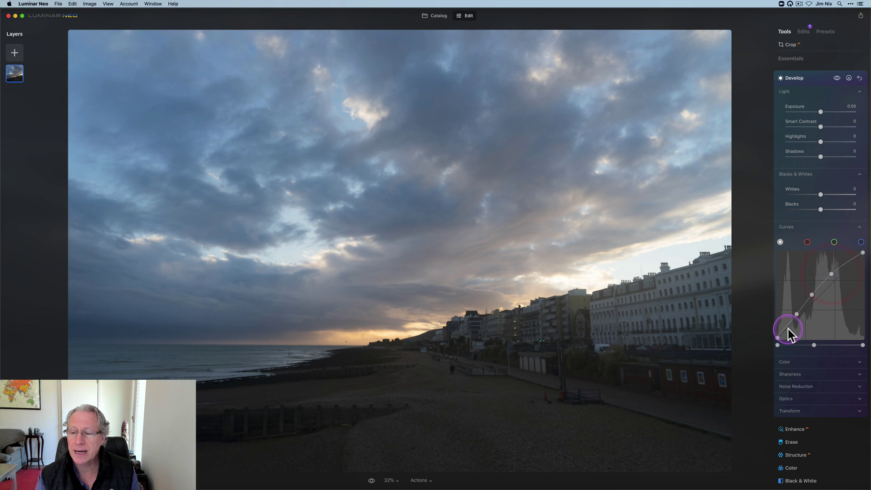
{"action": "left_click_drag", "start_coordinate": [787, 328], "coordinate": [795, 311]}
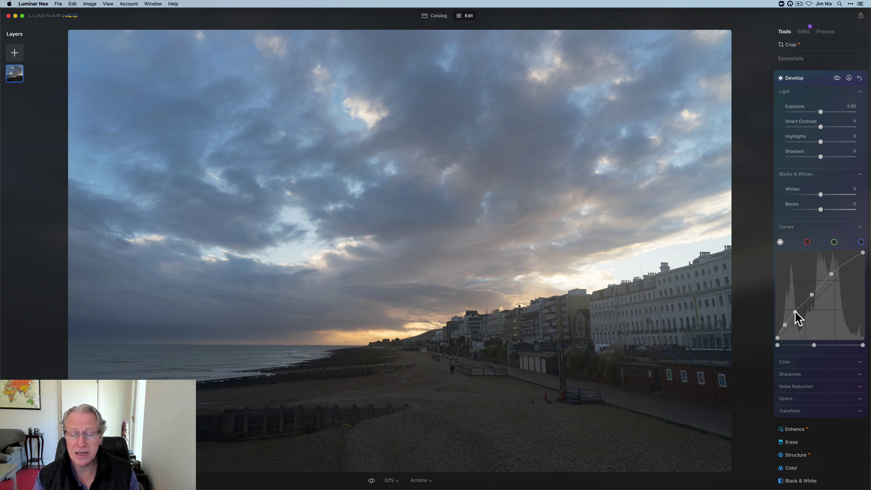
{"action": "left_click", "coordinate": [836, 78]}
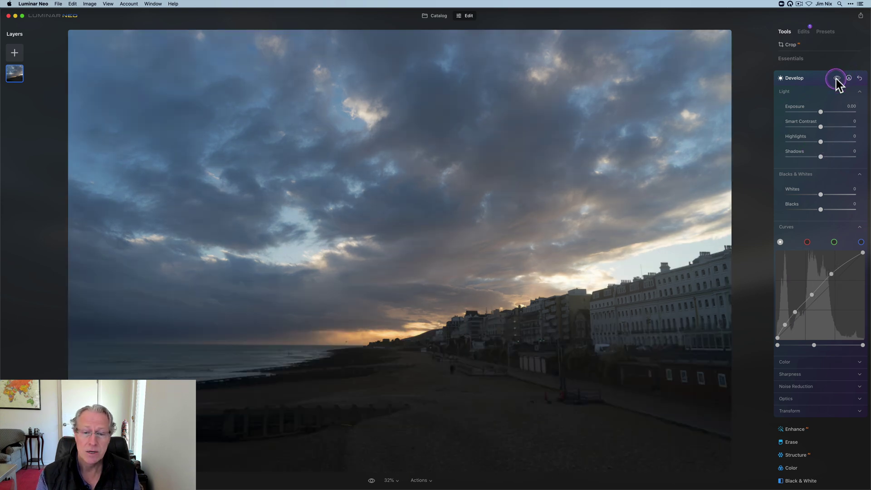
Re-enable Develop, try Smart Contrast 37, Whites 9 and Shadows 39, compare, then reset Develop to zero
{"action": "left_click", "coordinate": [836, 78]}
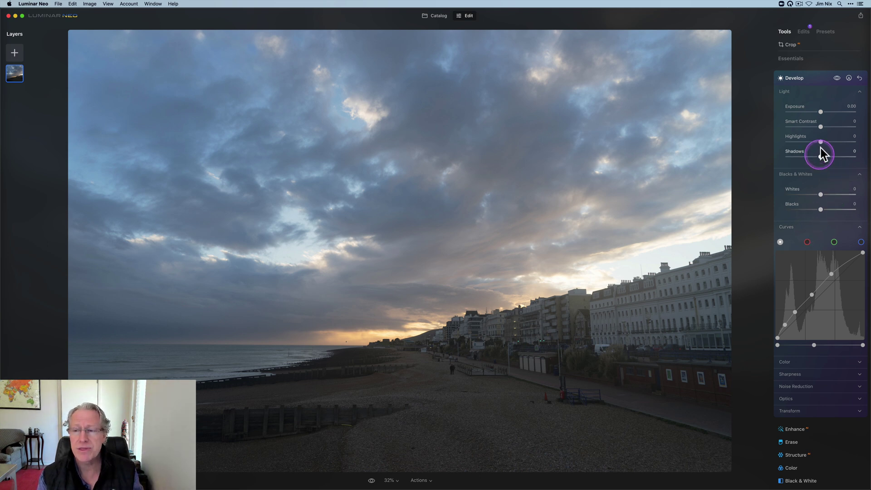
{"action": "left_click_drag", "start_coordinate": [820, 126], "coordinate": [828, 156]}
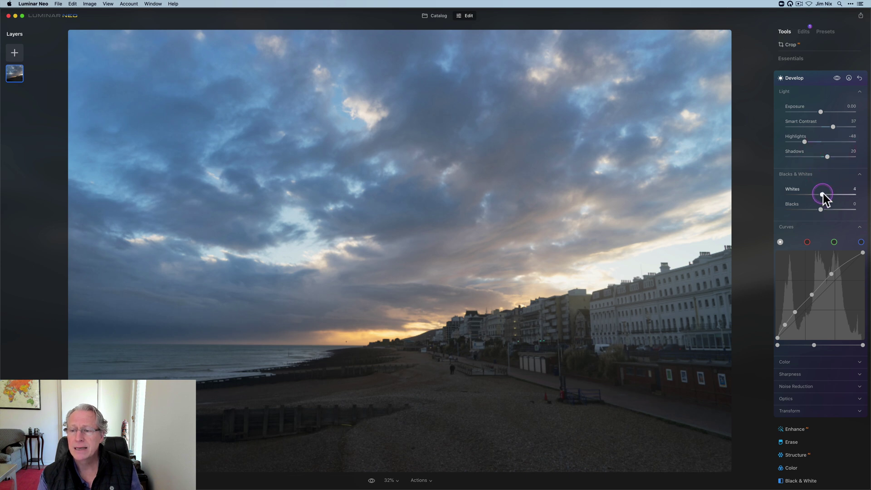
{"action": "left_click_drag", "start_coordinate": [824, 193], "coordinate": [830, 205]}
{"action": "left_click_drag", "start_coordinate": [827, 155], "coordinate": [834, 155]}
{"action": "left_click", "coordinate": [835, 66]}
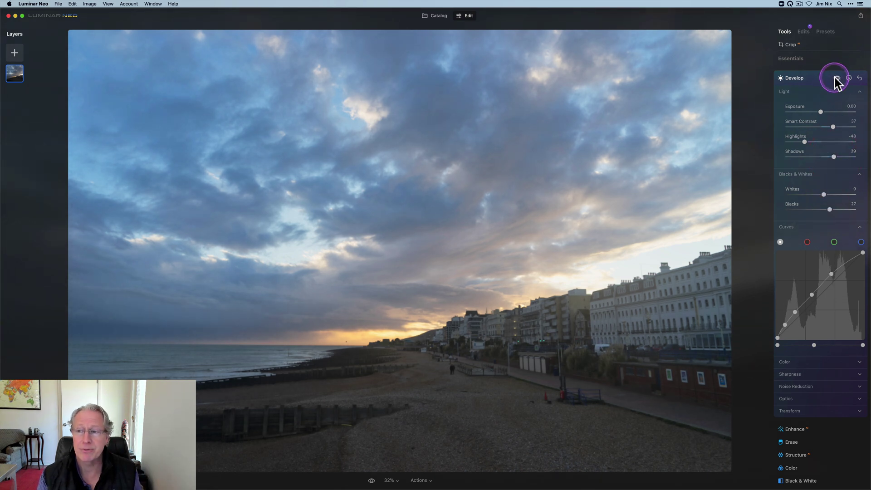
{"action": "left_click_drag", "start_coordinate": [836, 80], "coordinate": [836, 79]}
{"action": "left_click", "coordinate": [835, 79]}
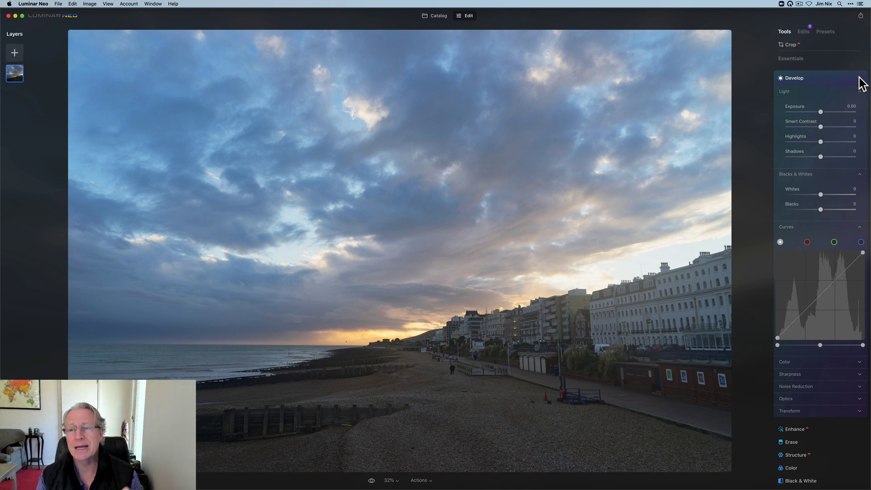
{"action": "left_click", "coordinate": [859, 78]}
Delete the Develop edit, apply Enhance with Accent at 100, and view the edits list
{"action": "left_click", "coordinate": [803, 31]}
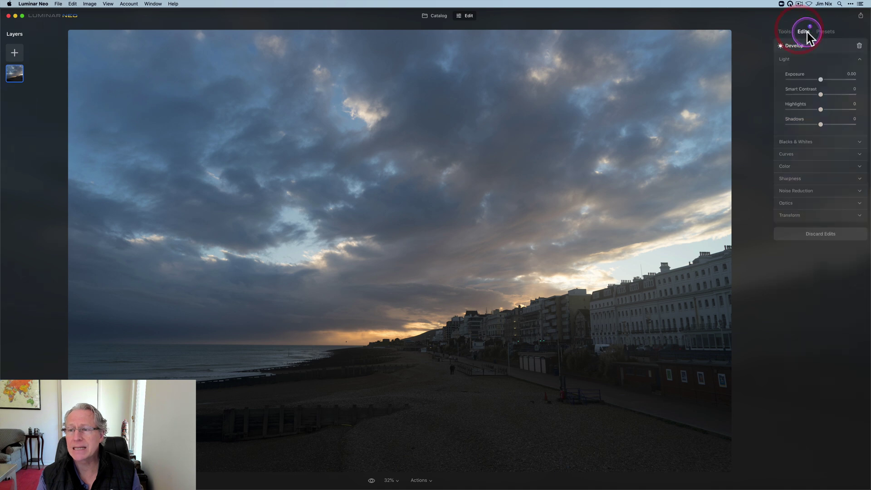
{"action": "left_click", "coordinate": [859, 45]}
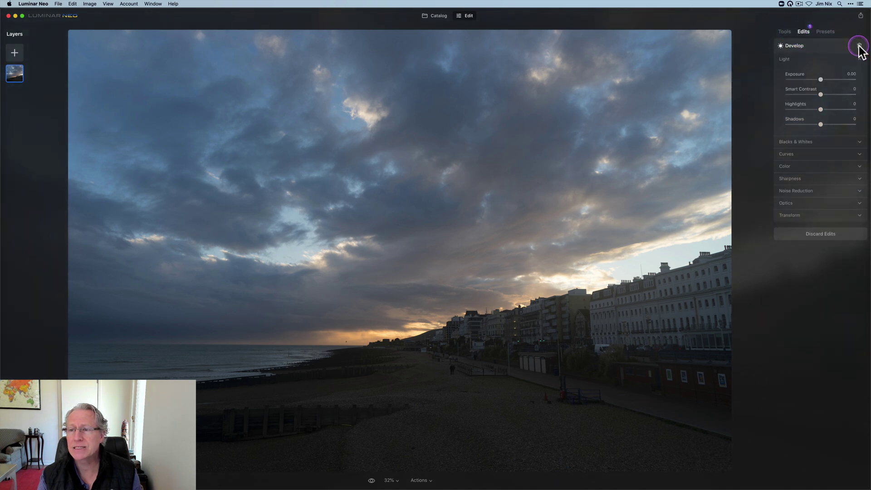
{"action": "left_click", "coordinate": [783, 32]}
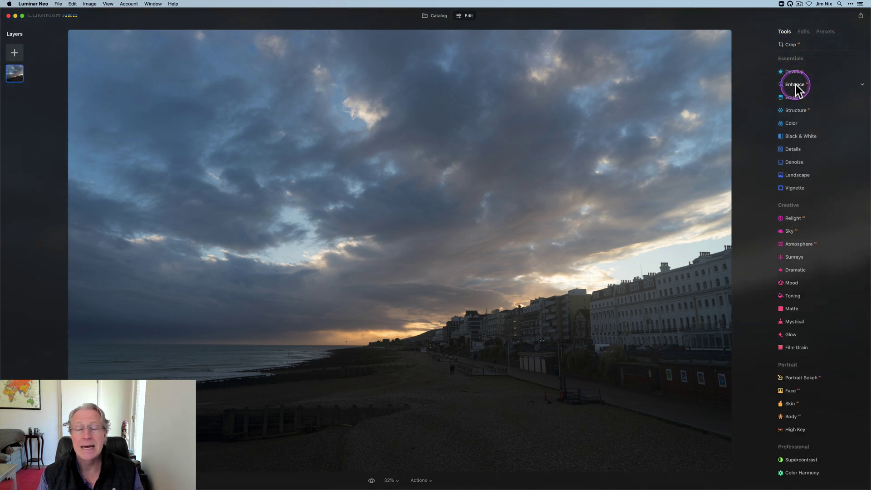
{"action": "left_click", "coordinate": [795, 85]}
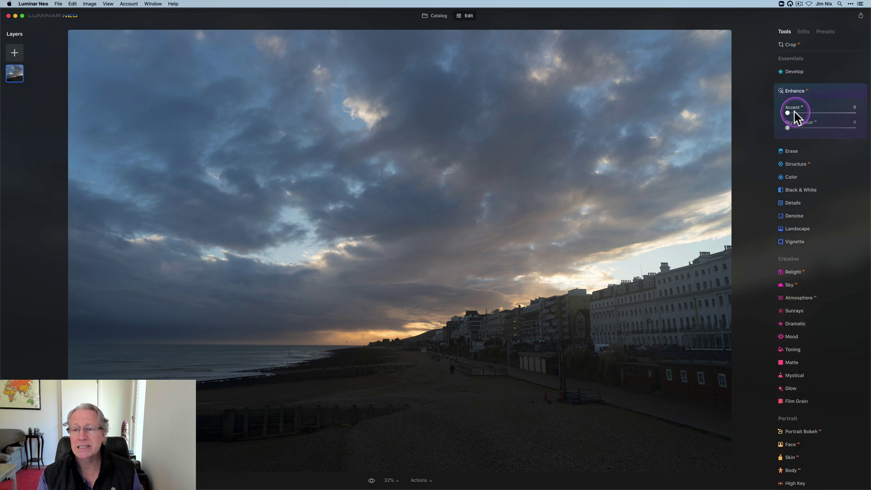
{"action": "left_click_drag", "start_coordinate": [787, 111], "coordinate": [853, 113]}
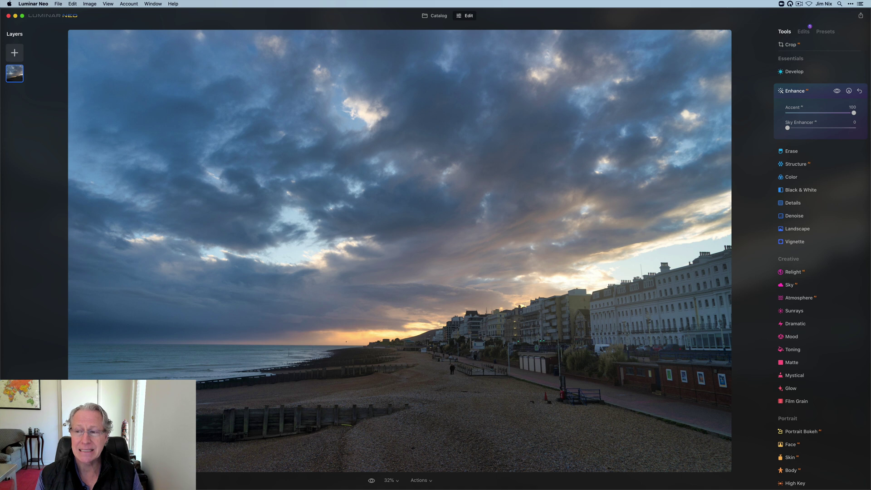
{"action": "left_click", "coordinate": [814, 93]}
{"action": "left_click", "coordinate": [804, 31]}
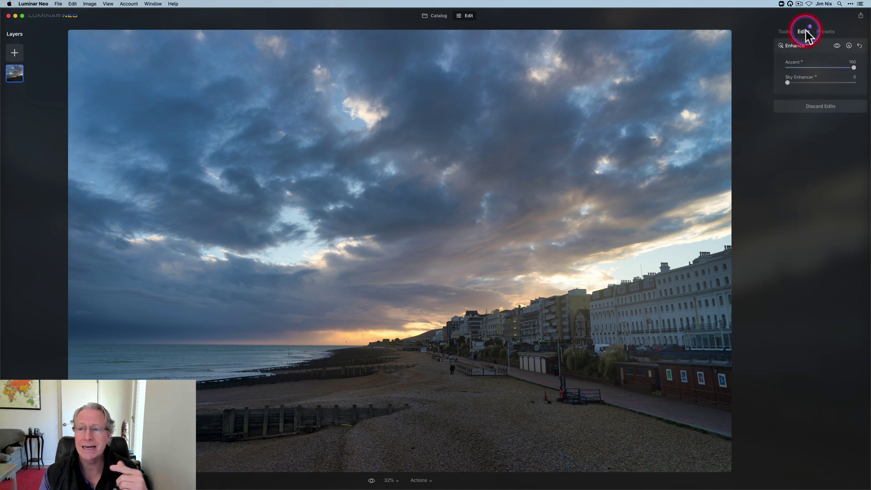
Add a second Enhance adjustment with Accent set to 48
{"action": "left_click", "coordinate": [783, 31]}
{"action": "left_click", "coordinate": [797, 86]}
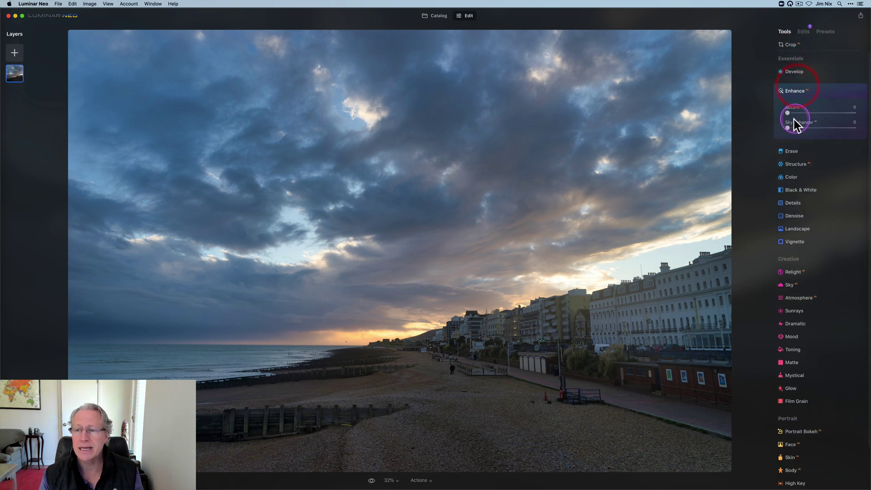
{"action": "left_click_drag", "start_coordinate": [787, 113], "coordinate": [854, 113]}
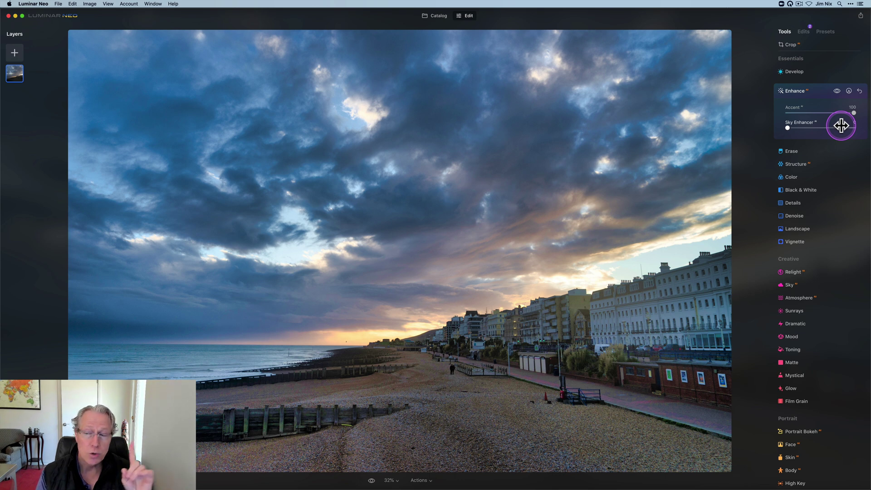
{"action": "left_click", "coordinate": [826, 113]}
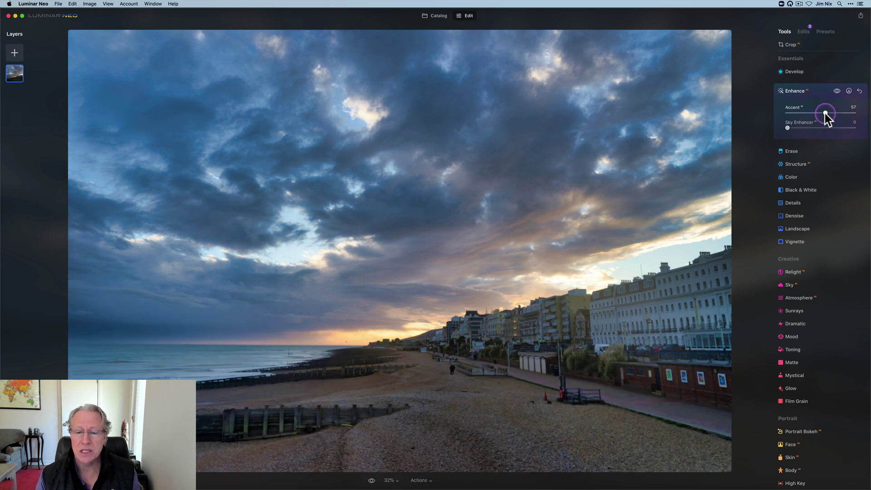
{"action": "left_click_drag", "start_coordinate": [821, 113], "coordinate": [819, 112]}
Paint an Enhance mask with an enlarged brush over the seafront buildings and beach
{"action": "left_click", "coordinate": [848, 91]}
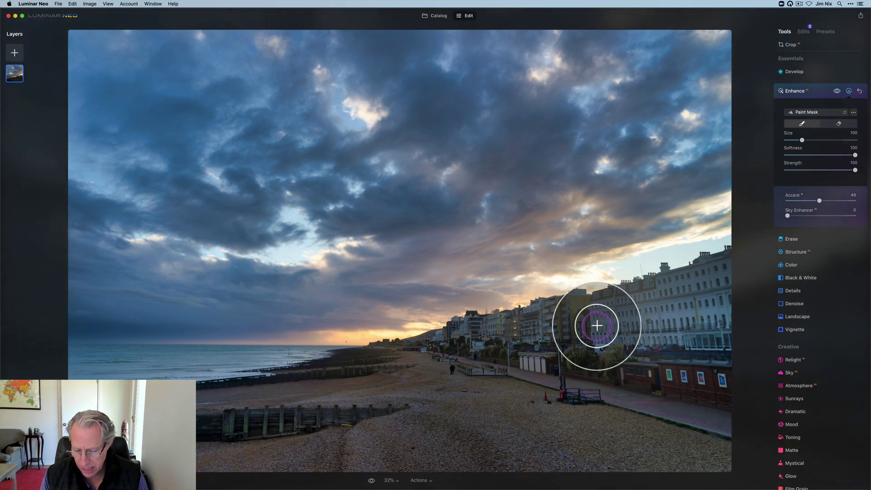
{"action": "key", "text": "bracketright"}
{"action": "key", "text": "bracketright"}
{"action": "key", "text": "bracketright"}
{"action": "key", "text": "bracketright"}
{"action": "key", "text": "bracketright"}
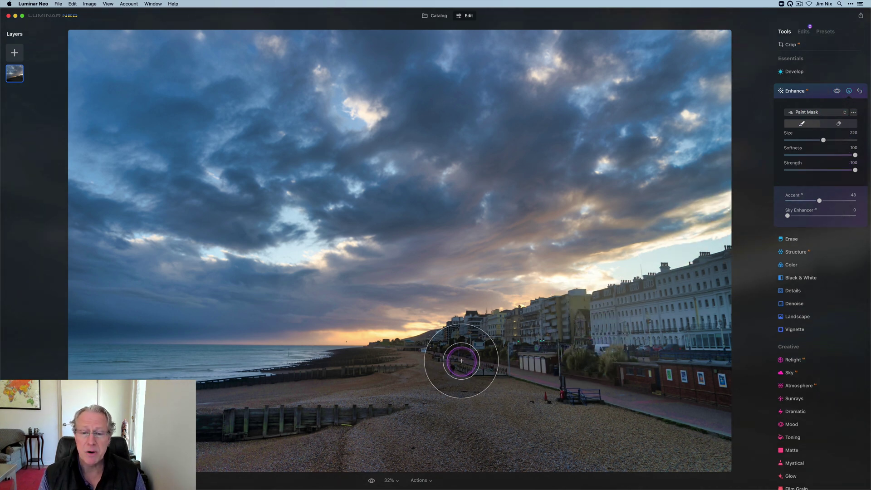
{"action": "mouse_move", "coordinate": [449, 363]}
{"action": "left_mouse_down"}
{"action": "mouse_move", "coordinate": [719, 292]}
{"action": "mouse_move", "coordinate": [638, 326]}
{"action": "mouse_move", "coordinate": [722, 368]}
{"action": "mouse_move", "coordinate": [740, 389]}
{"action": "mouse_move", "coordinate": [594, 445]}
{"action": "mouse_move", "coordinate": [512, 427]}
{"action": "left_mouse_up"}
{"action": "mouse_move", "coordinate": [330, 407]}
{"action": "left_mouse_down"}
{"action": "mouse_move", "coordinate": [398, 383]}
{"action": "mouse_move", "coordinate": [244, 427]}
{"action": "left_mouse_up"}
{"action": "mouse_move", "coordinate": [310, 470]}
{"action": "left_mouse_down"}
{"action": "mouse_move", "coordinate": [425, 448]}
{"action": "mouse_move", "coordinate": [559, 444]}
{"action": "mouse_move", "coordinate": [391, 446]}
{"action": "mouse_move", "coordinate": [520, 415]}
{"action": "mouse_move", "coordinate": [565, 355]}
{"action": "mouse_move", "coordinate": [639, 408]}
{"action": "mouse_move", "coordinate": [580, 392]}
{"action": "mouse_move", "coordinate": [739, 327]}
{"action": "mouse_move", "coordinate": [731, 298]}
{"action": "mouse_move", "coordinate": [706, 386]}
{"action": "mouse_move", "coordinate": [563, 393]}
{"action": "mouse_move", "coordinate": [686, 417]}
{"action": "mouse_move", "coordinate": [733, 342]}
{"action": "mouse_move", "coordinate": [592, 413]}
{"action": "left_mouse_up"}
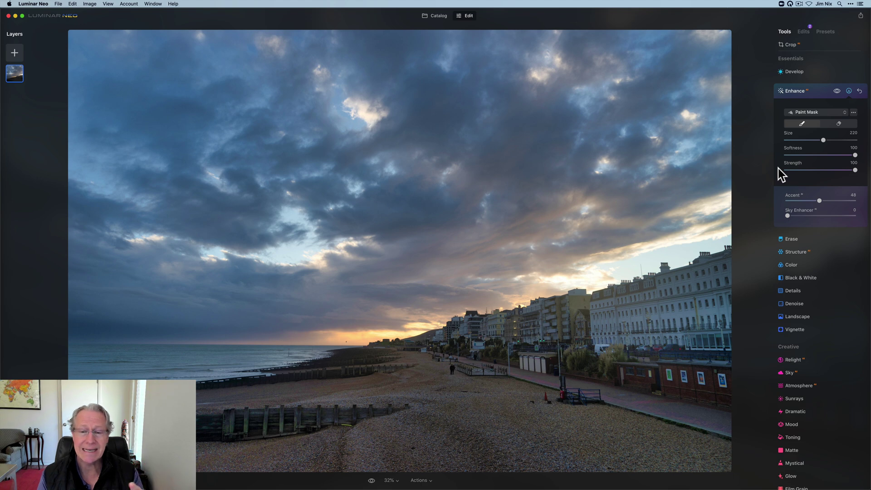
Compare the masked Enhance on and off, then reset and delete both Enhance edits
{"action": "left_click", "coordinate": [836, 91]}
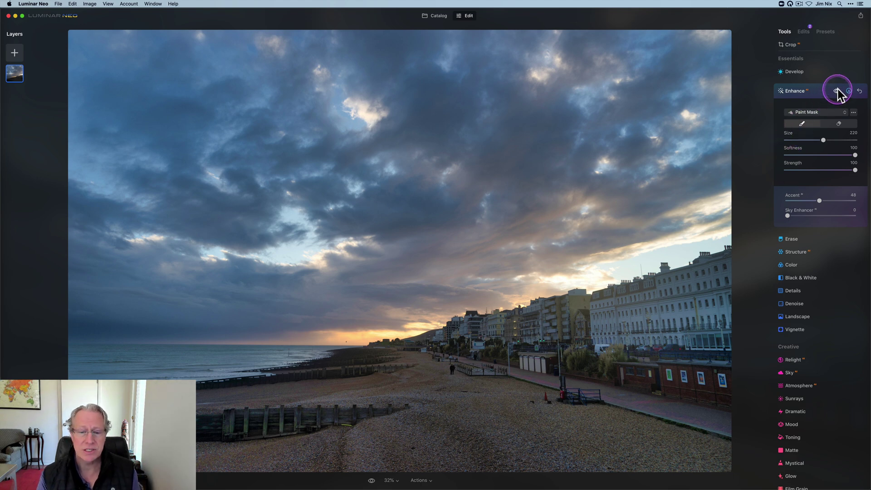
{"action": "left_click", "coordinate": [836, 90]}
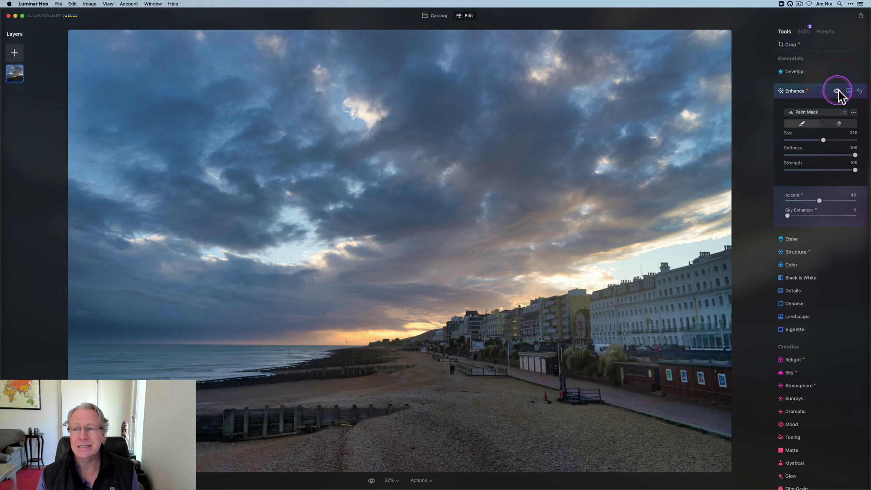
{"action": "left_click", "coordinate": [815, 90]}
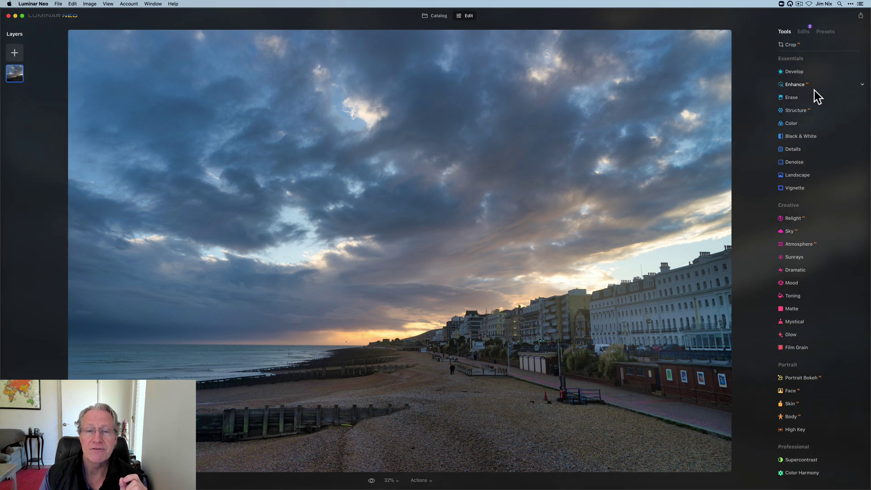
{"action": "left_click", "coordinate": [803, 31]}
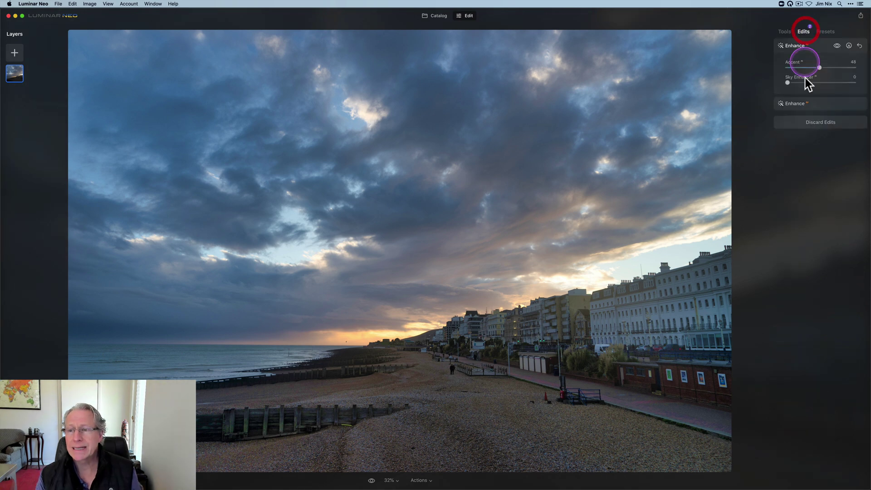
{"action": "left_click", "coordinate": [858, 46]}
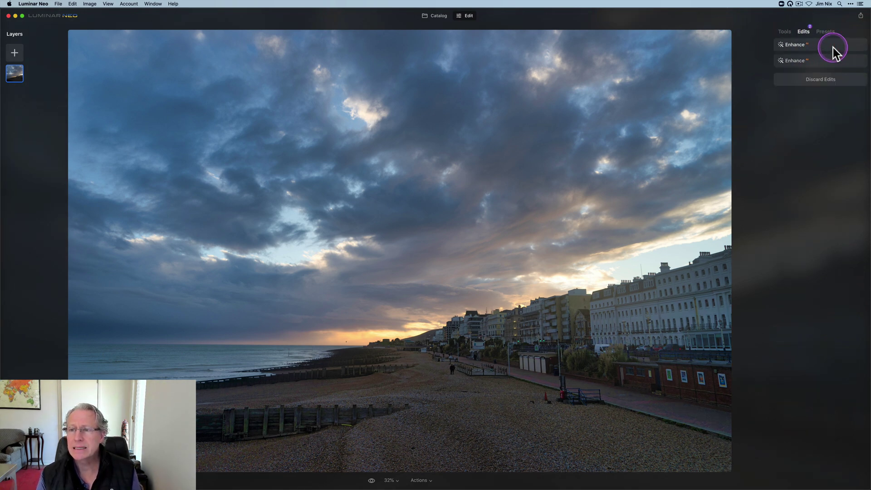
{"action": "left_click", "coordinate": [856, 45]}
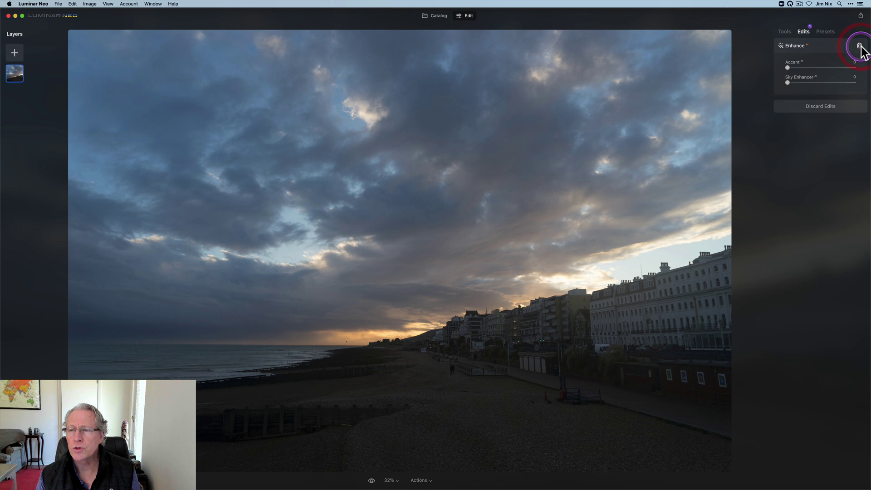
{"action": "left_click", "coordinate": [785, 31]}
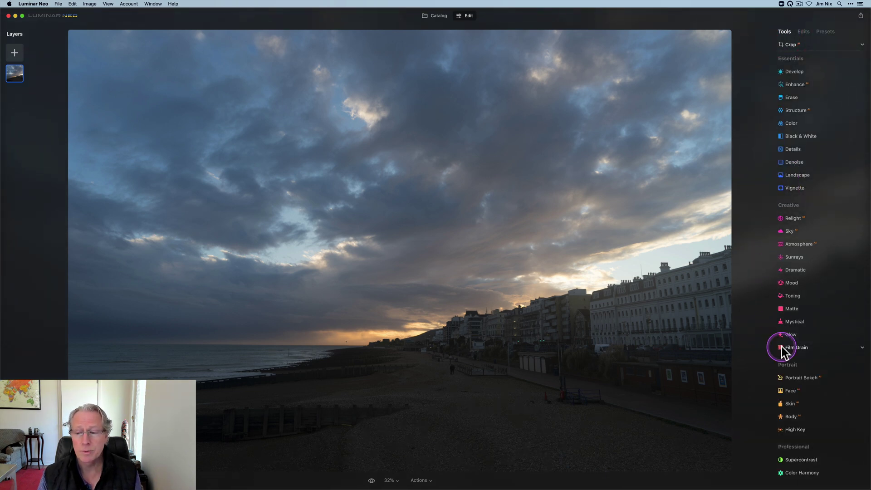
Expand Supercontrast under Professional, showing Highlights, Midtones and Shadows Contrast at 0
{"action": "left_click", "coordinate": [801, 458]}
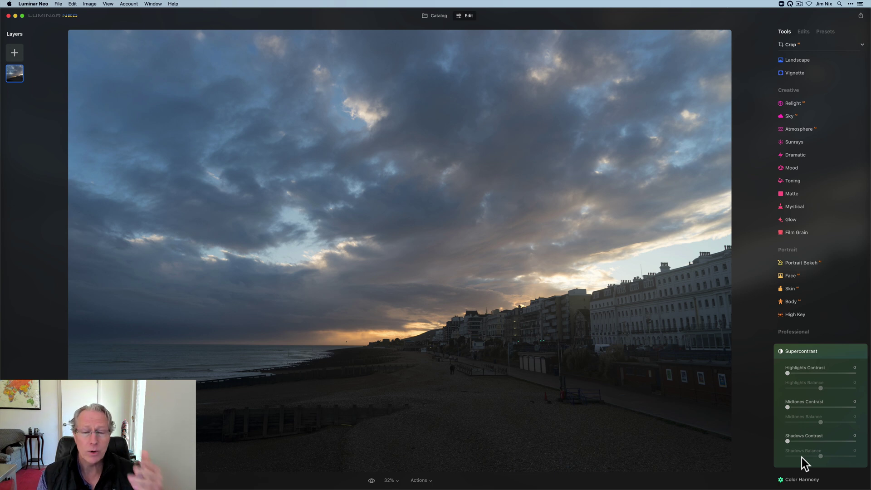
Raise Midtones Contrast to 72 and Shadows Contrast, returning Highlights Contrast to 0
{"action": "left_click", "coordinate": [787, 373]}
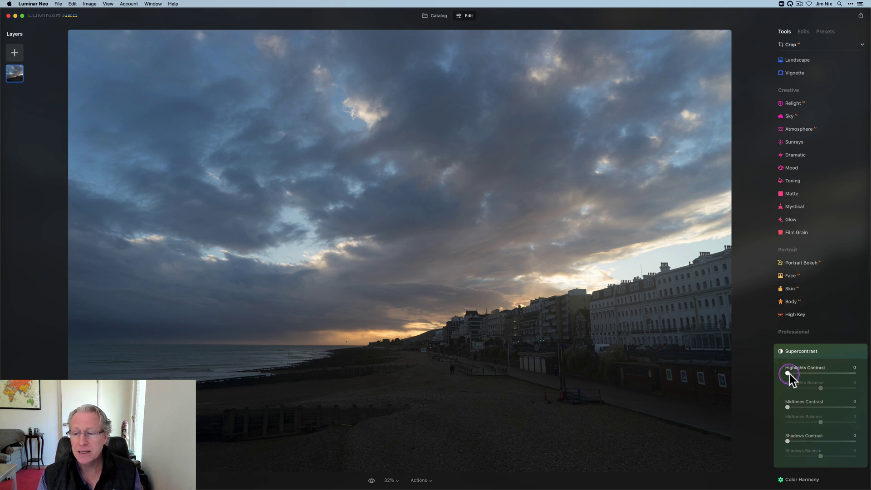
{"action": "left_click_drag", "start_coordinate": [788, 374], "coordinate": [817, 372]}
{"action": "left_click_drag", "start_coordinate": [787, 406], "coordinate": [819, 406]}
{"action": "left_click", "coordinate": [786, 441]}
{"action": "left_click_drag", "start_coordinate": [818, 440], "coordinate": [819, 440]}
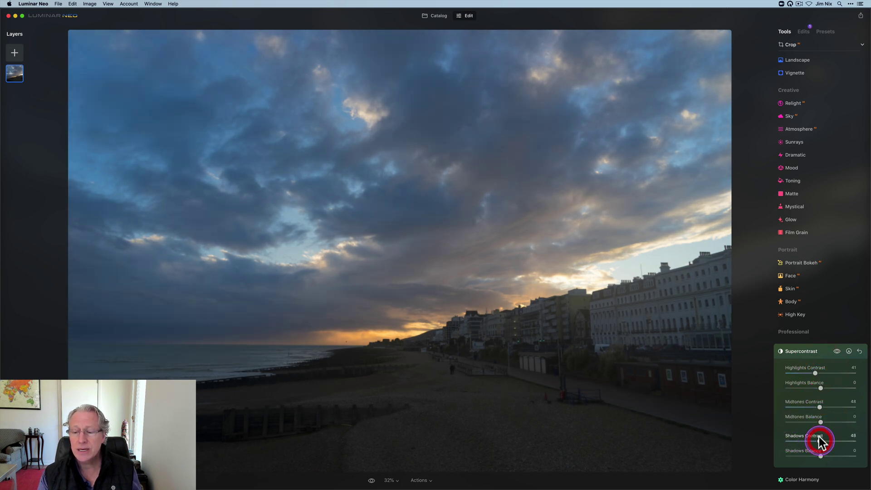
{"action": "left_click", "coordinate": [813, 374]}
{"action": "mouse_move", "coordinate": [820, 388]}
{"action": "left_mouse_down"}
{"action": "mouse_move", "coordinate": [836, 385]}
{"action": "mouse_move", "coordinate": [794, 385]}
{"action": "mouse_move", "coordinate": [817, 385]}
{"action": "left_mouse_up"}
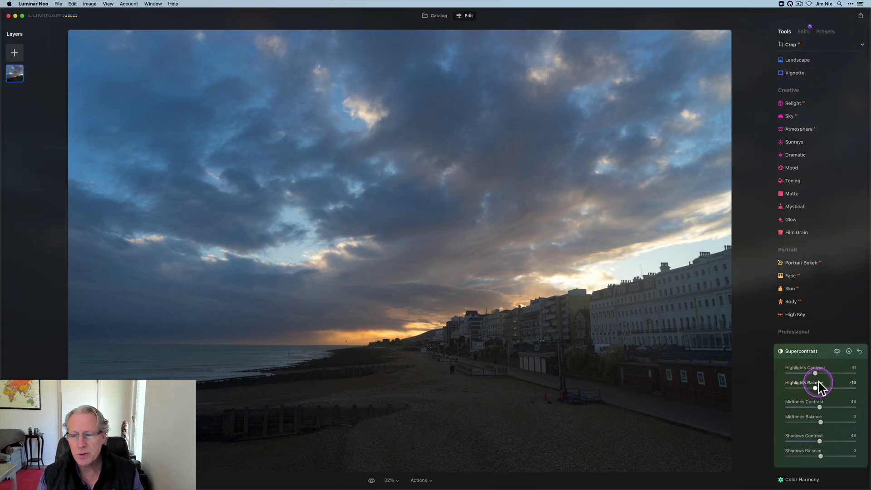
{"action": "left_click_drag", "start_coordinate": [815, 374], "coordinate": [756, 374]}
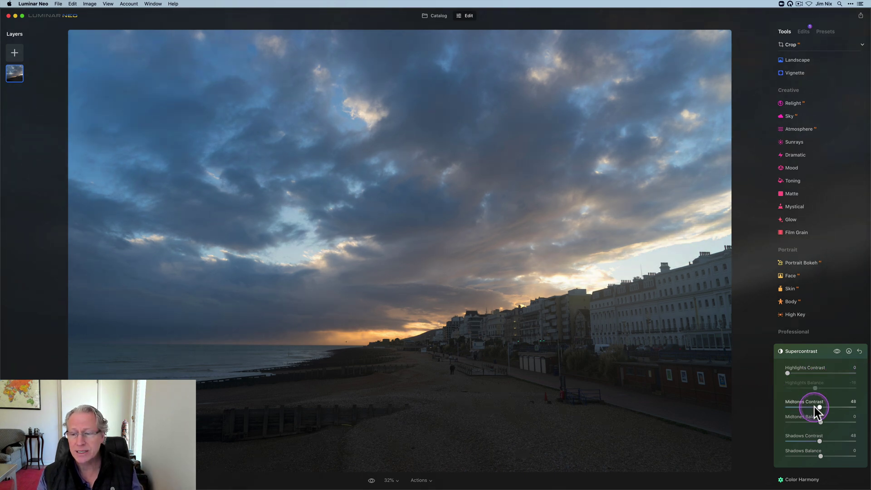
Set Midtones Balance -61, Shadows Contrast 100 and Shadows Balance -100
{"action": "left_click_drag", "start_coordinate": [820, 422], "coordinate": [839, 406]}
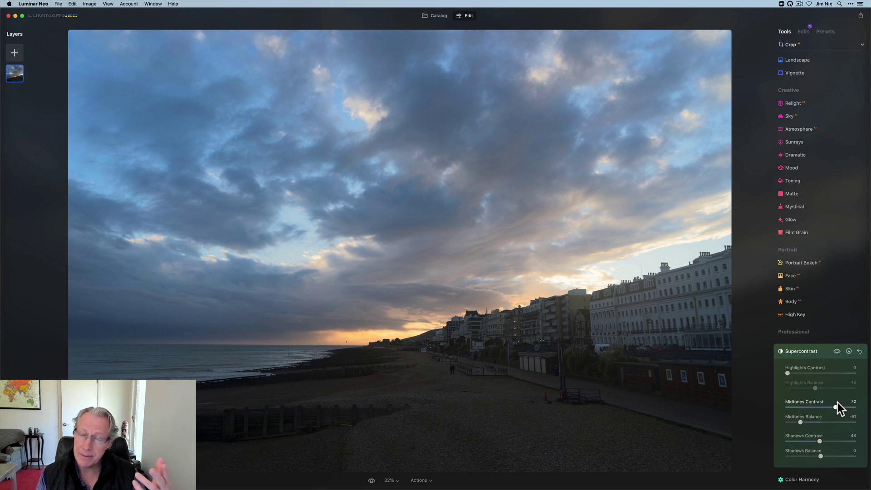
{"action": "left_click", "coordinate": [820, 441]}
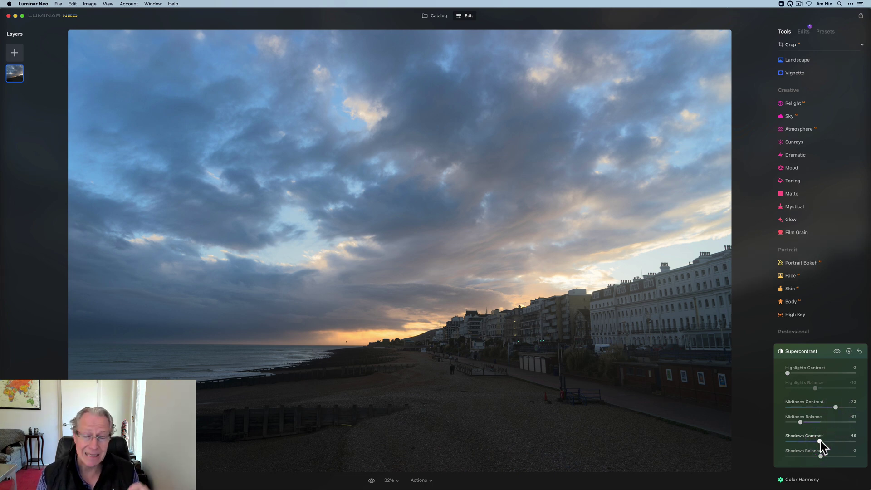
{"action": "left_click", "coordinate": [821, 456]}
{"action": "left_click_drag", "start_coordinate": [821, 456], "coordinate": [848, 431]}
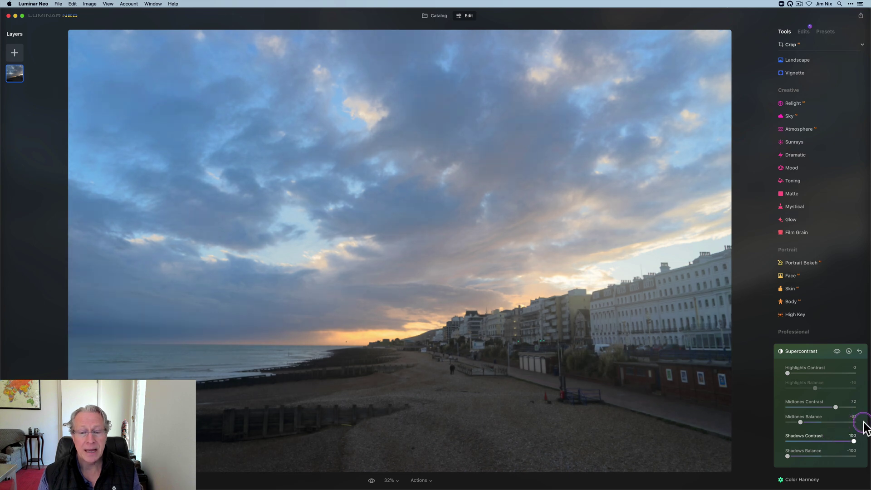
Compare the photo with Supercontrast hidden and shown, then reset every Supercontrast slider to 0
{"action": "left_click", "coordinate": [836, 350]}
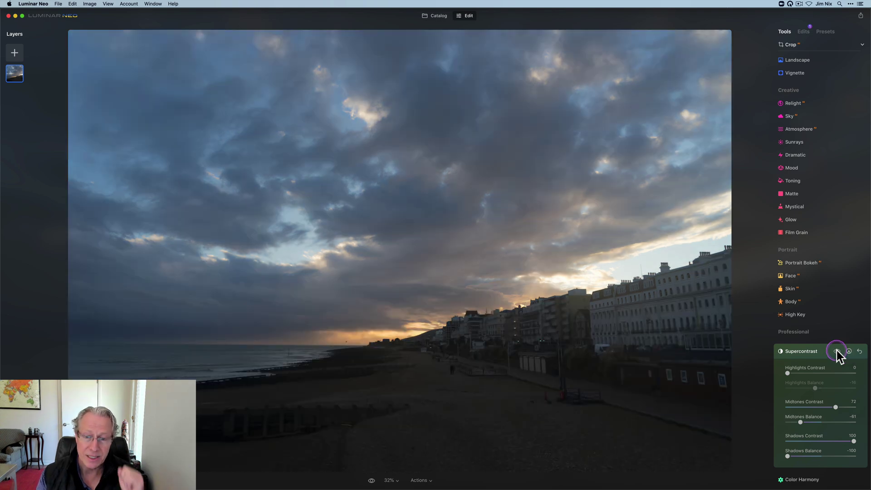
{"action": "left_click", "coordinate": [836, 350]}
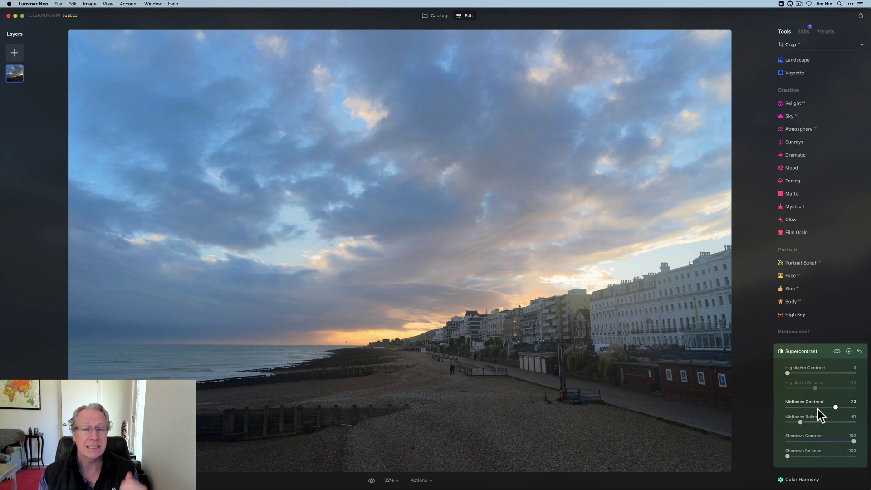
{"action": "left_click", "coordinate": [859, 351]}
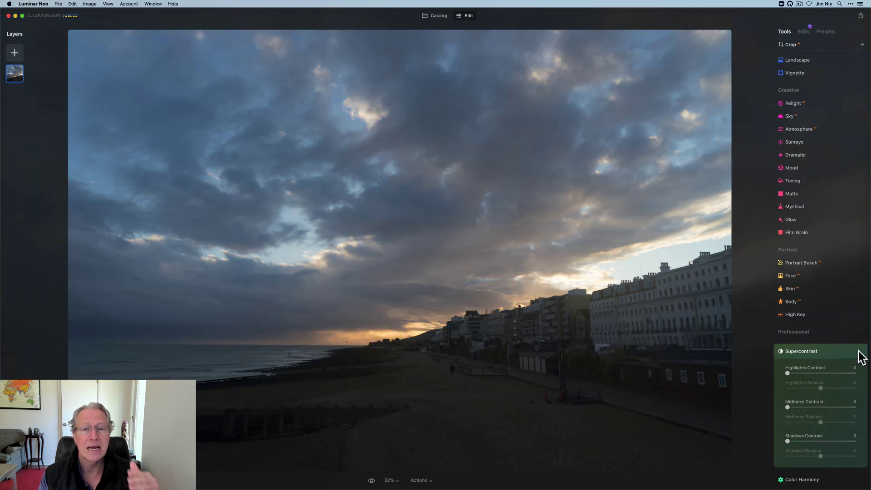
Delete the Supercontrast edit from the list of applied edits
{"action": "left_click", "coordinate": [803, 32]}
{"action": "left_click", "coordinate": [858, 46]}
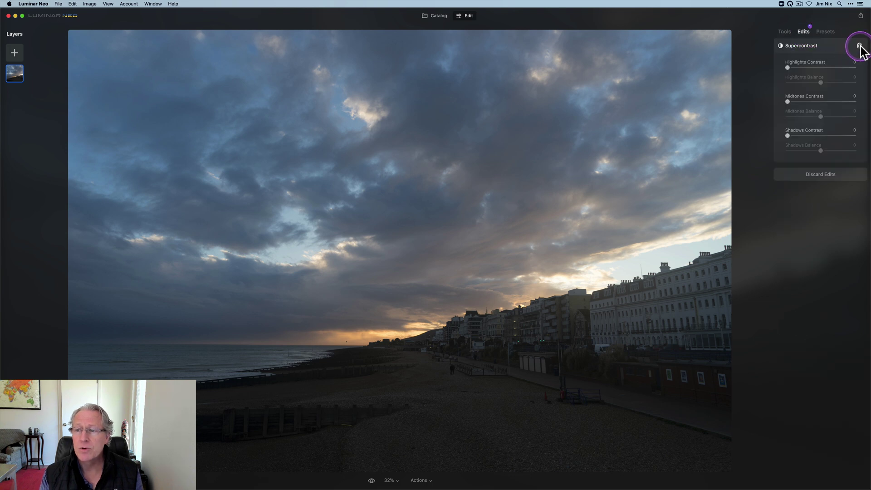
{"action": "left_click", "coordinate": [784, 32]}
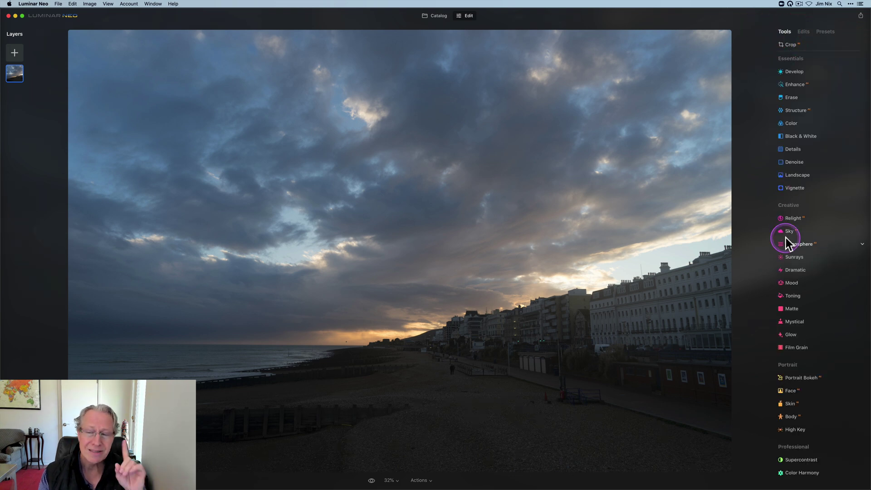
Brighten the beach with Relight: Brightness Near 100 and Depth 100
{"action": "left_click", "coordinate": [798, 217]}
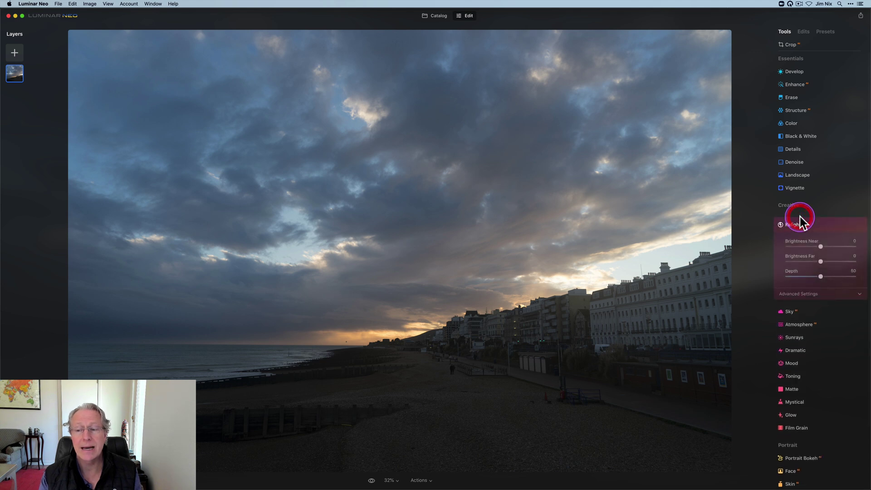
{"action": "left_click", "coordinate": [821, 252]}
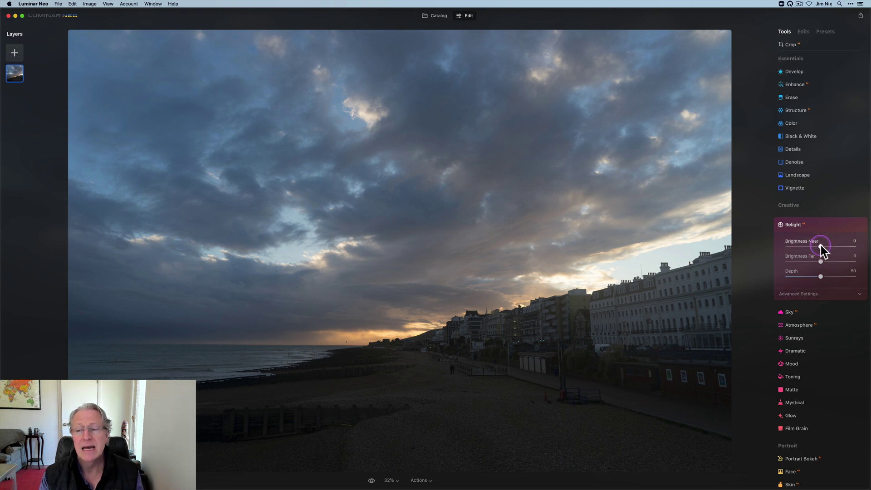
{"action": "left_click_drag", "start_coordinate": [820, 246], "coordinate": [831, 246]}
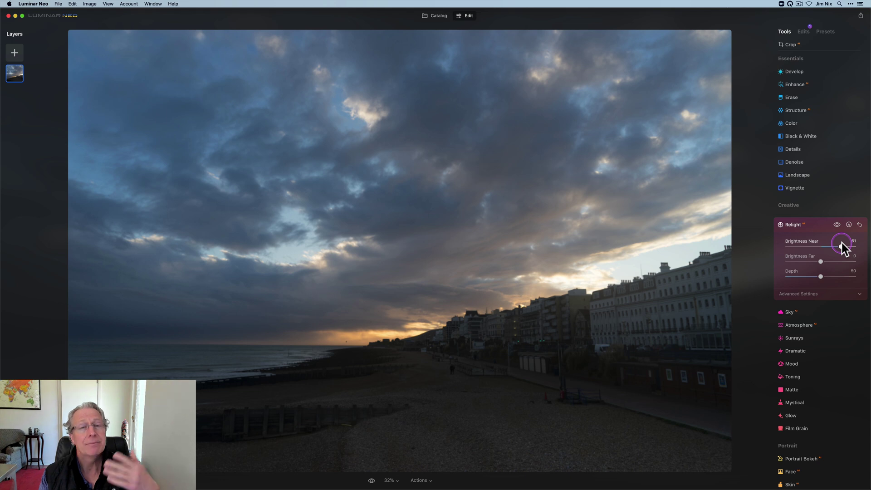
{"action": "left_click_drag", "start_coordinate": [842, 243], "coordinate": [854, 244]}
{"action": "left_click", "coordinate": [821, 276]}
{"action": "left_click_drag", "start_coordinate": [818, 281], "coordinate": [840, 258]}
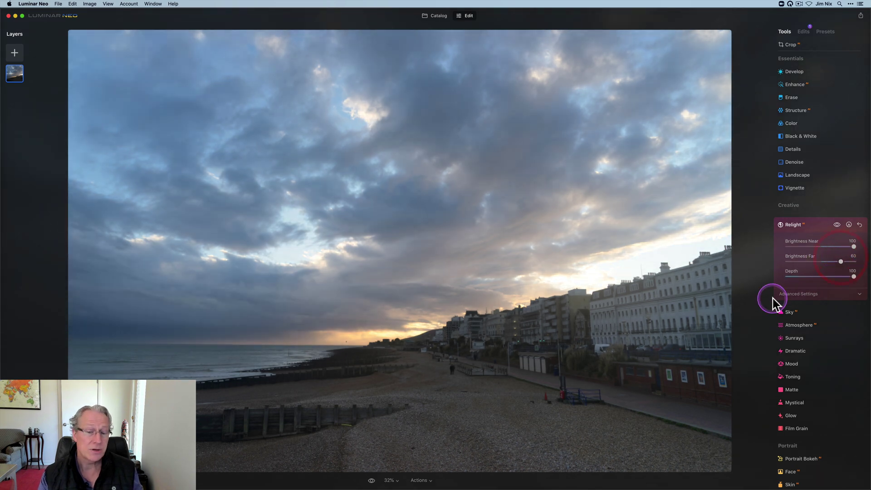
{"action": "left_click", "coordinate": [837, 225]}
{"action": "left_click", "coordinate": [837, 225]}
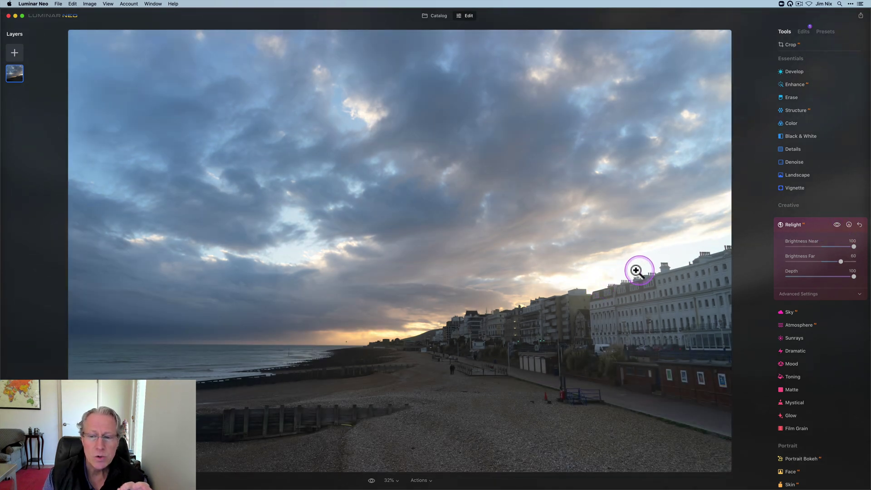
{"action": "left_click", "coordinate": [784, 293]}
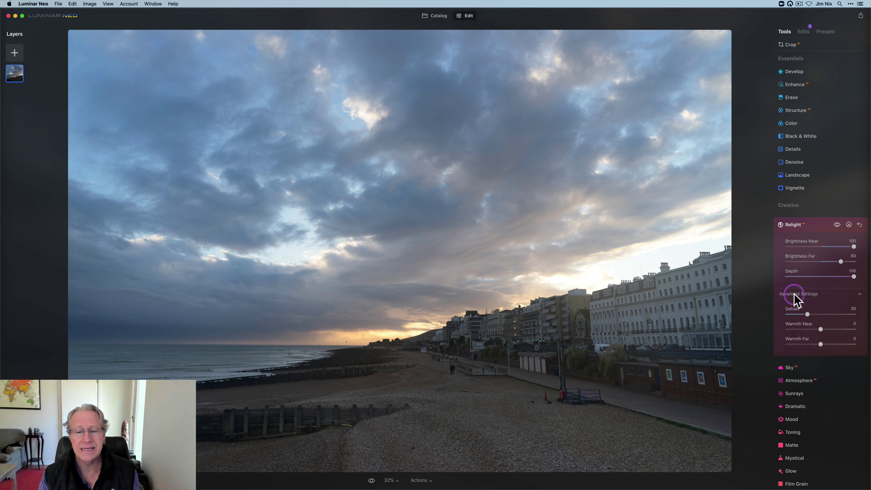
{"action": "left_click", "coordinate": [794, 294]}
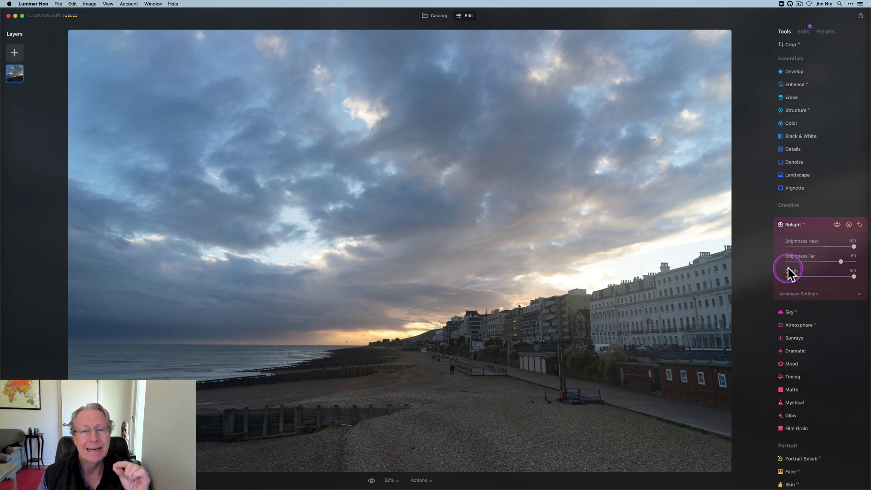
{"action": "left_click", "coordinate": [787, 177]}
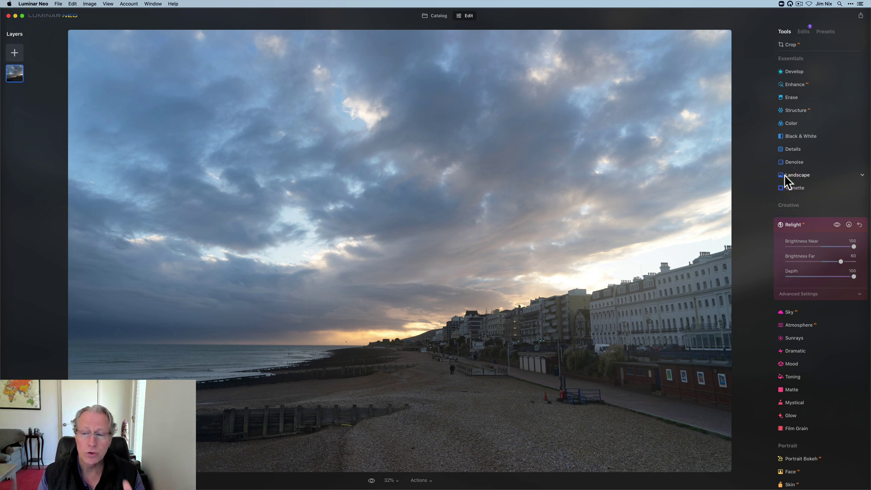
{"action": "left_click", "coordinate": [824, 228]}
{"action": "left_click", "coordinate": [837, 225]}
{"action": "left_click", "coordinate": [837, 225]}
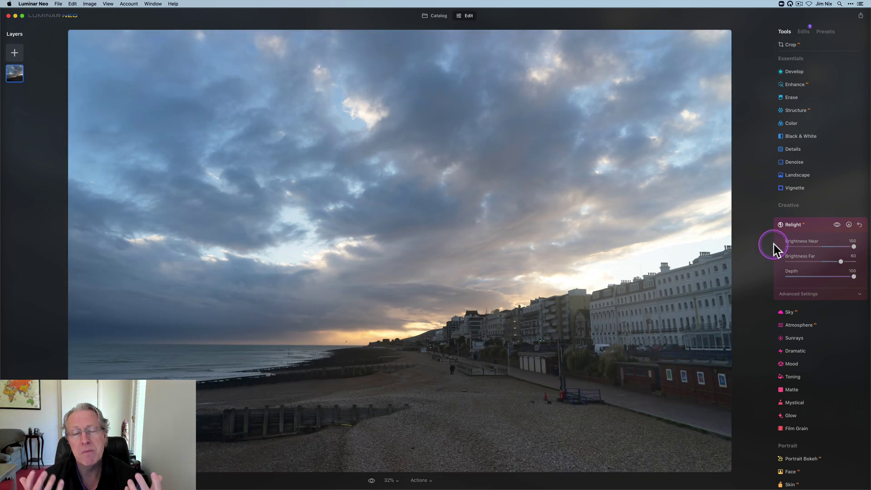